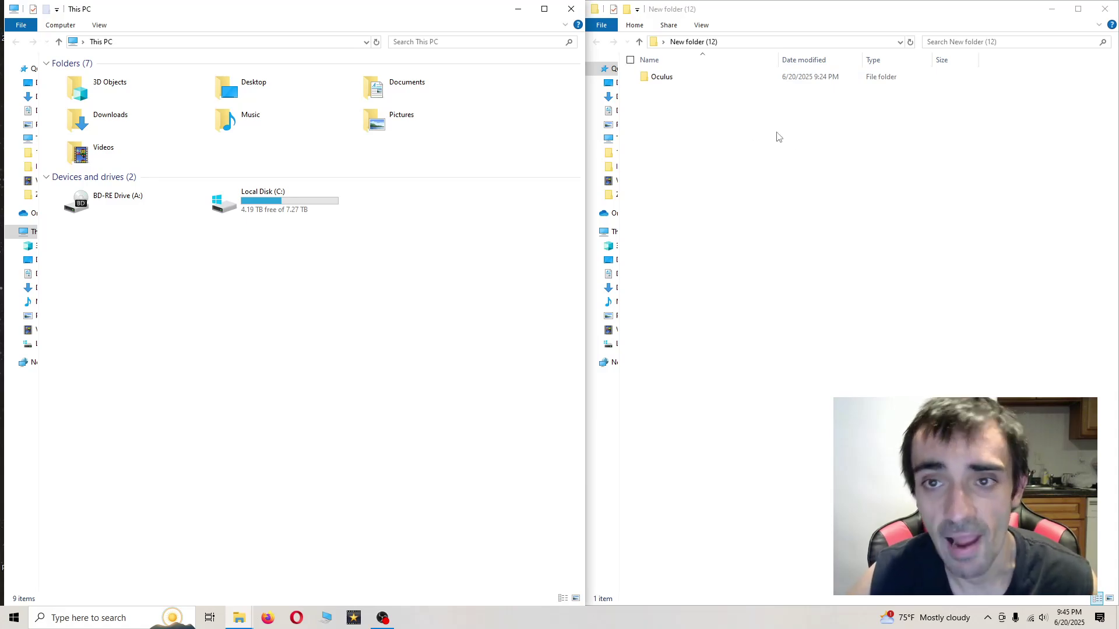
- Copy the Oculus folder and open Local Disk (C:) in the left window
{"action": "left_click", "coordinate": [672, 81]}
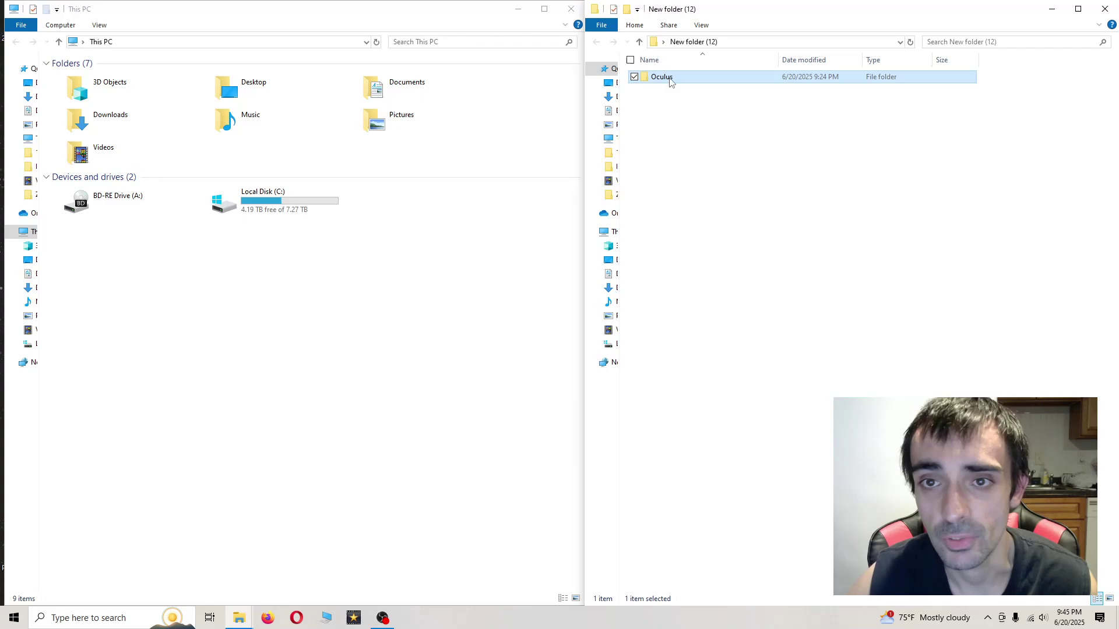
{"action": "right_click", "coordinate": [672, 82]}
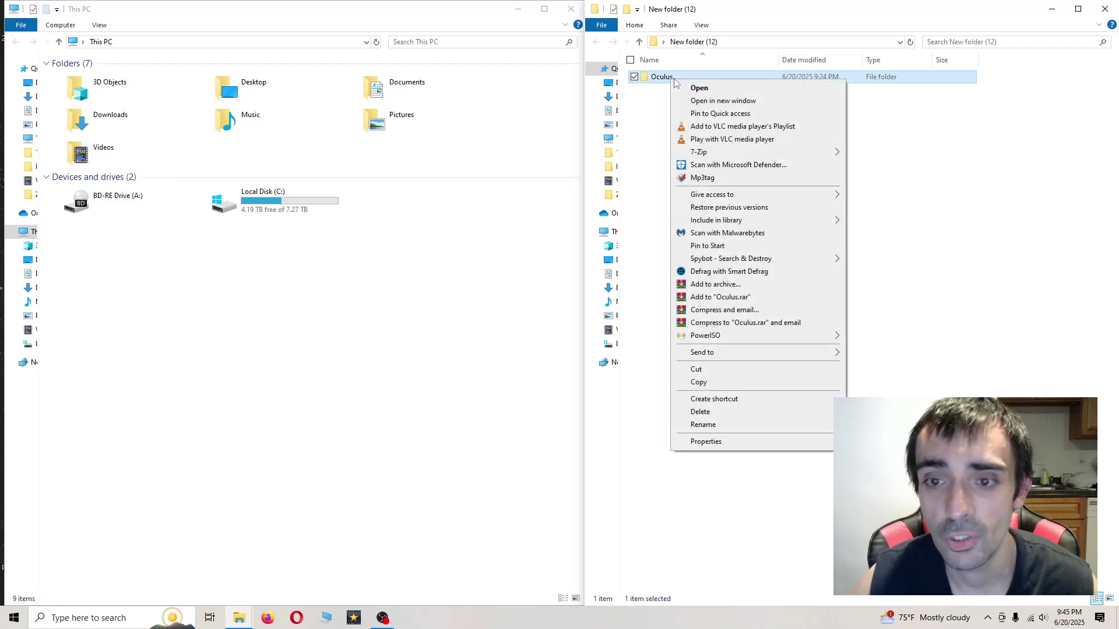
{"action": "left_click", "coordinate": [726, 388]}
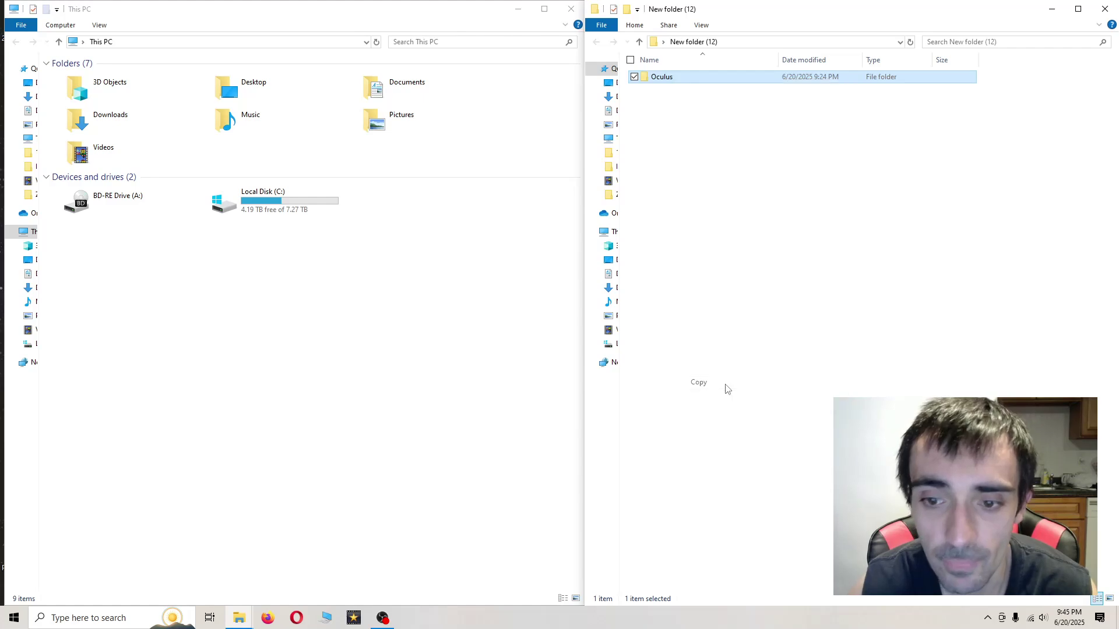
{"action": "double_click", "coordinate": [289, 218]}
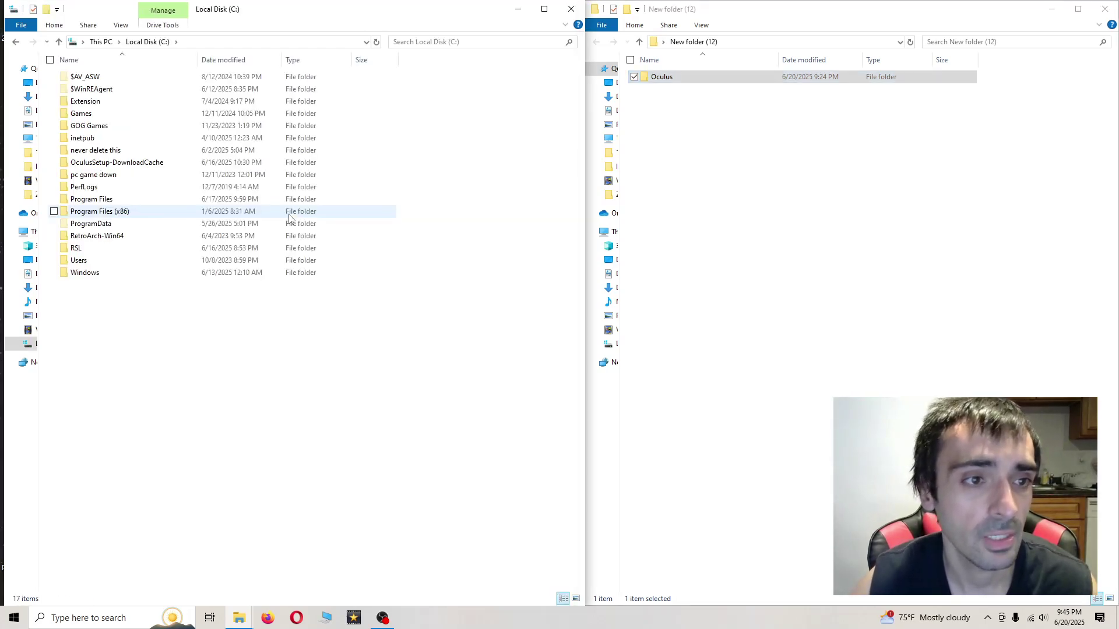
- Paste the copied Oculus folder into C:\Program Files
{"action": "double_click", "coordinate": [273, 199]}
{"action": "key", "text": "ctrl+v"}
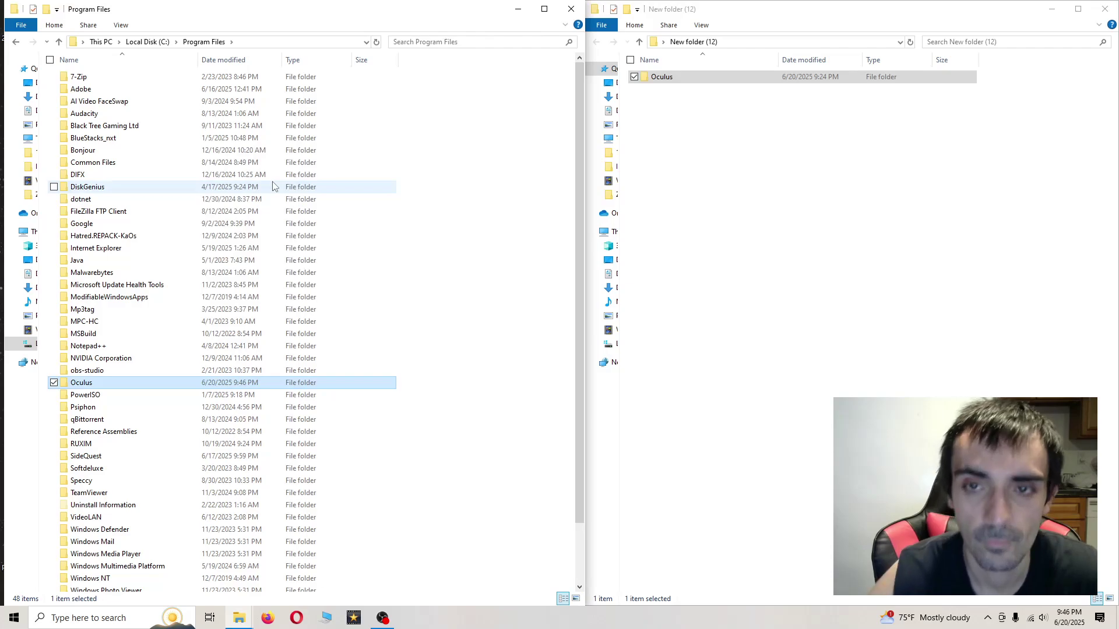
{"action": "left_click", "coordinate": [494, 332]}
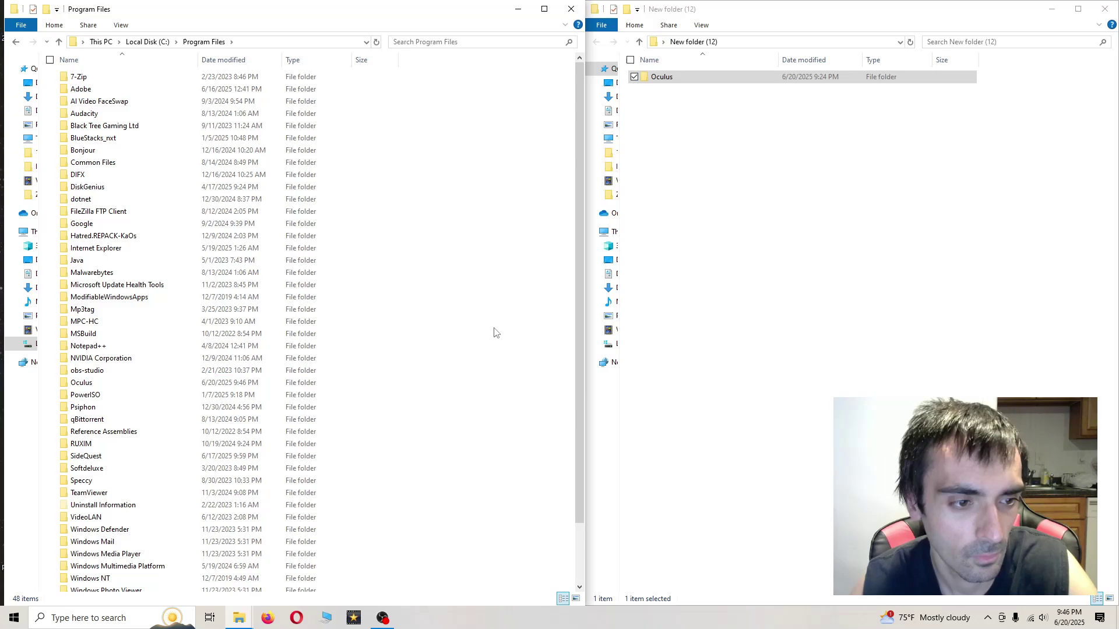
- Open the pasted Oculus folder by typing 'oc', and close the New folder (12) window
{"action": "type", "text": "oc"}
{"action": "key", "text": "Return"}
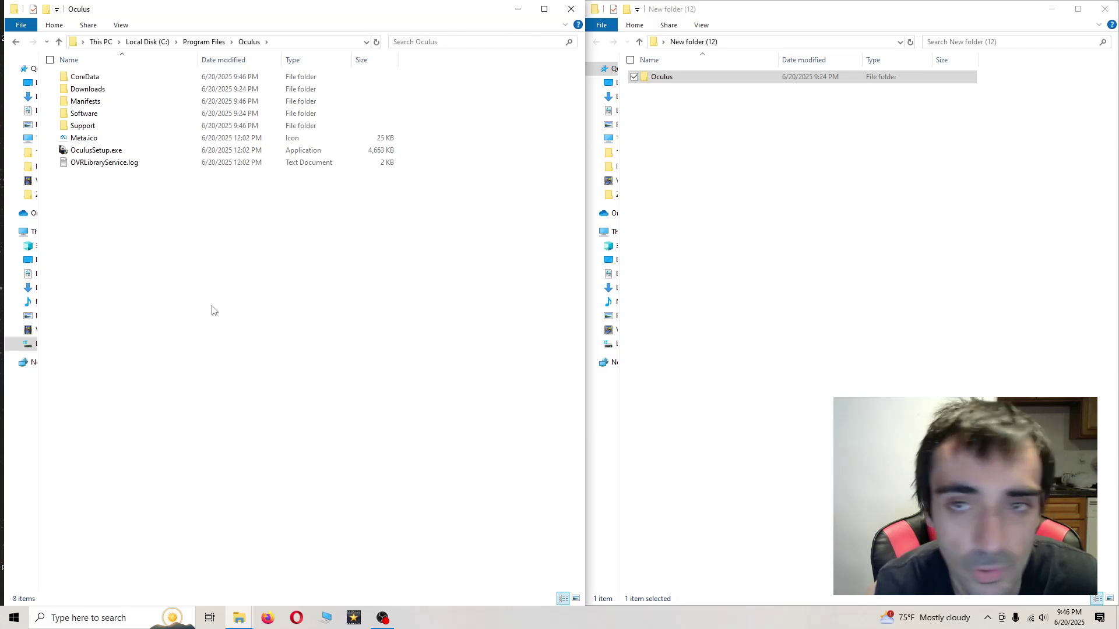
{"action": "left_click", "coordinate": [1109, 8]}
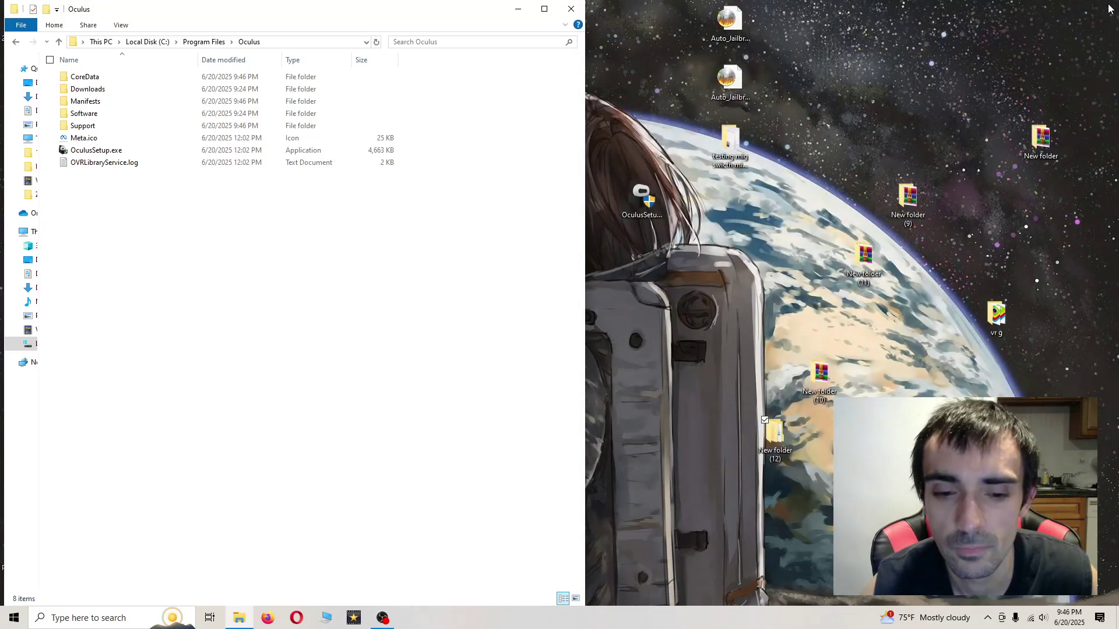
- Maximize the Oculus window and create an OculusSetup.exe shortcut, accepting its placement on the desktop
{"action": "key", "text": "super+Up"}
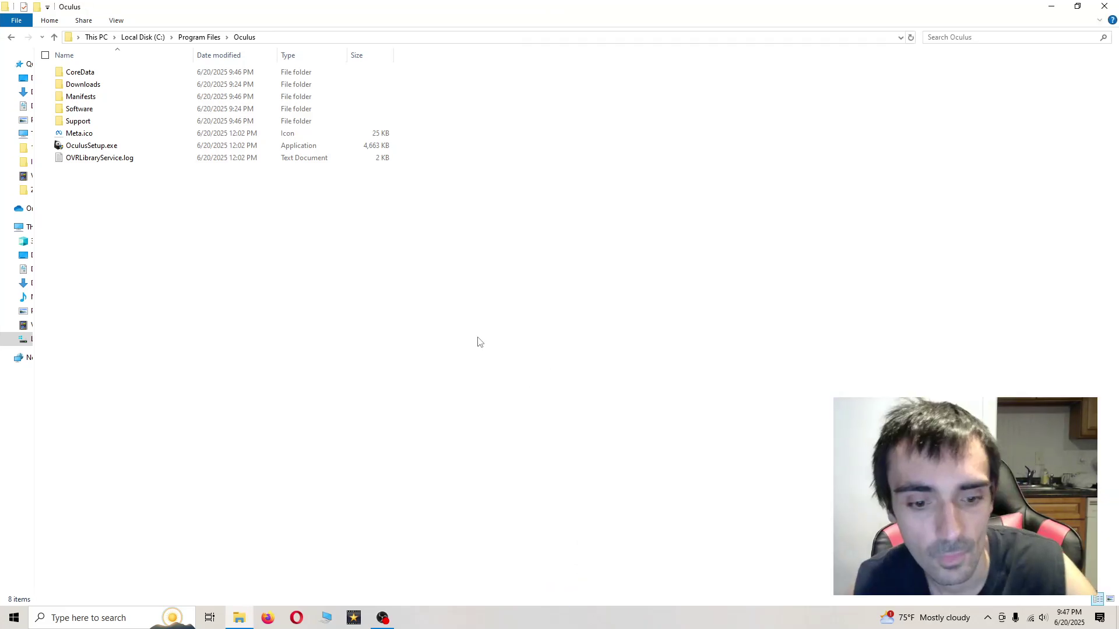
{"action": "right_click", "coordinate": [104, 148]}
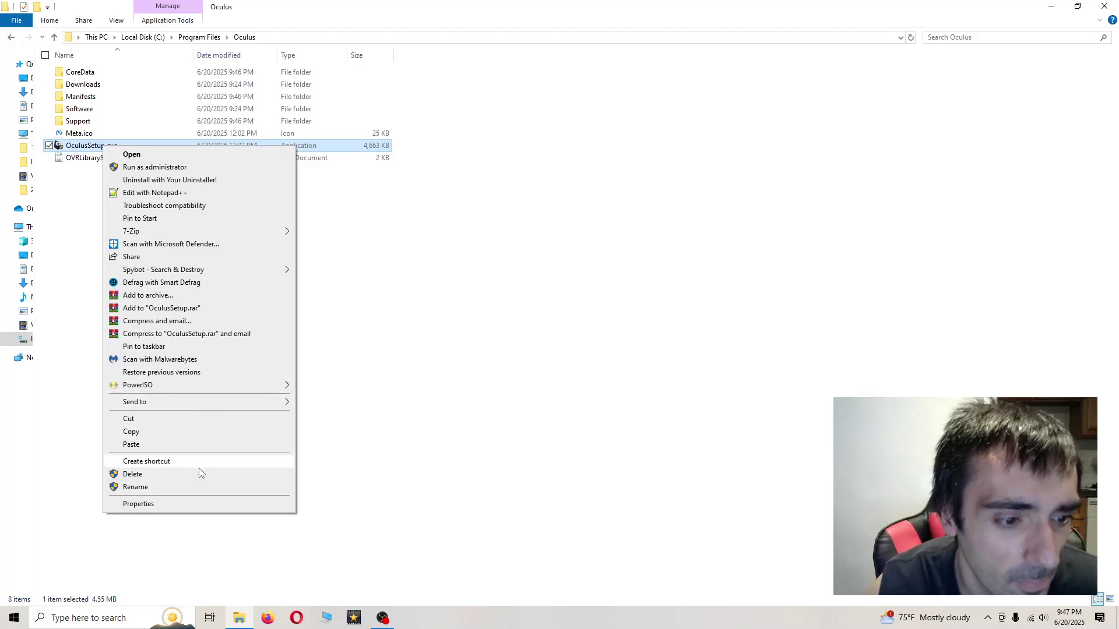
{"action": "left_click", "coordinate": [545, 515]}
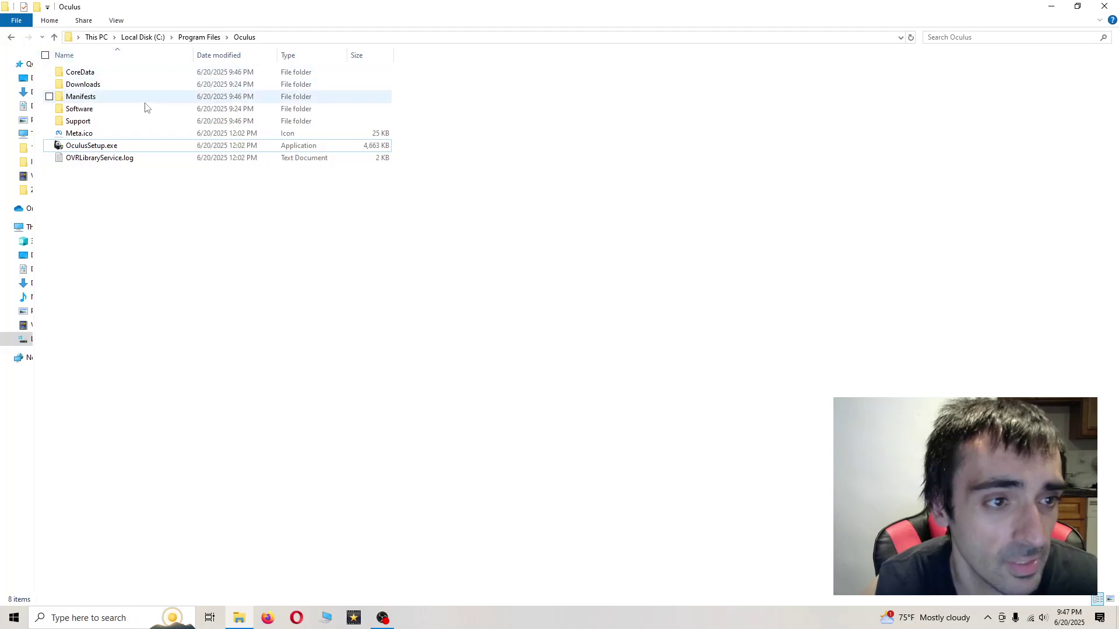
{"action": "left_click", "coordinate": [145, 147]}
{"action": "right_click", "coordinate": [145, 149]}
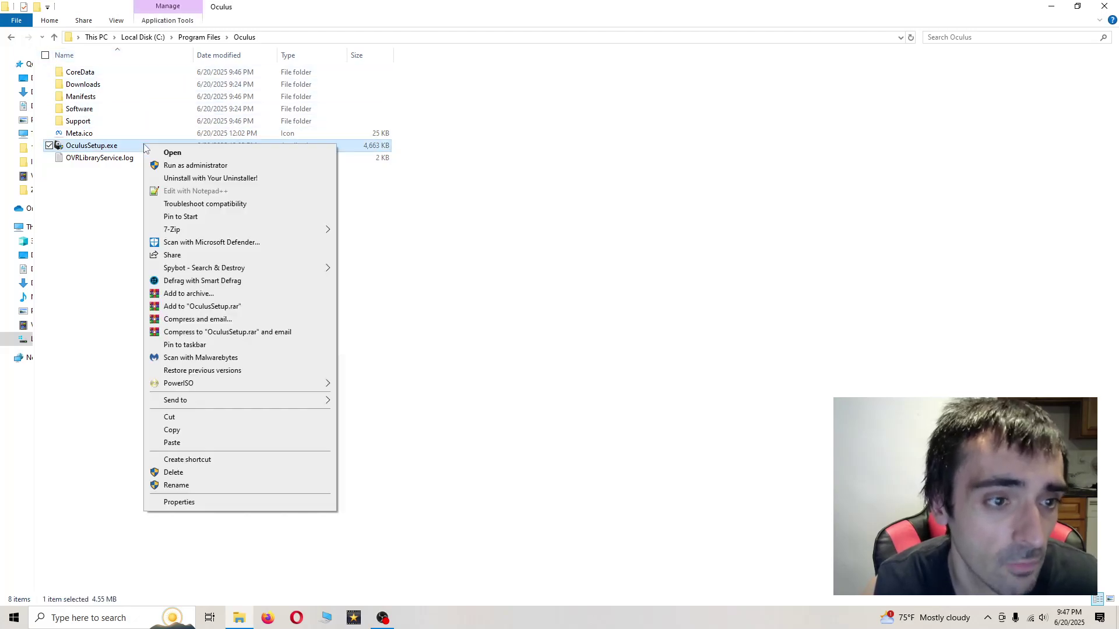
{"action": "left_click", "coordinate": [245, 460]}
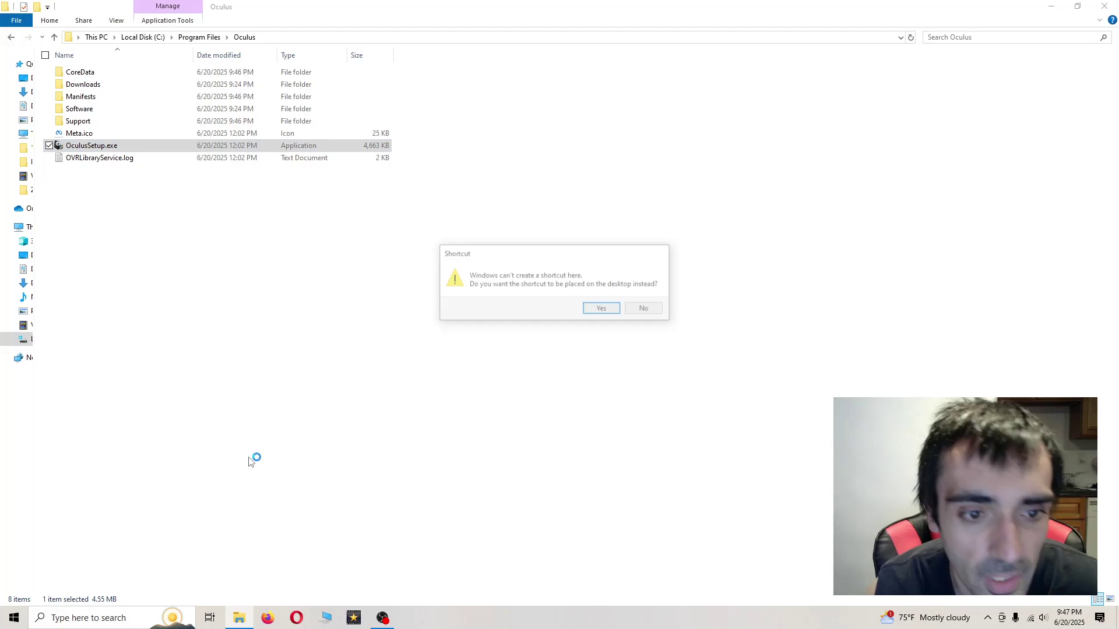
{"action": "left_click", "coordinate": [600, 310]}
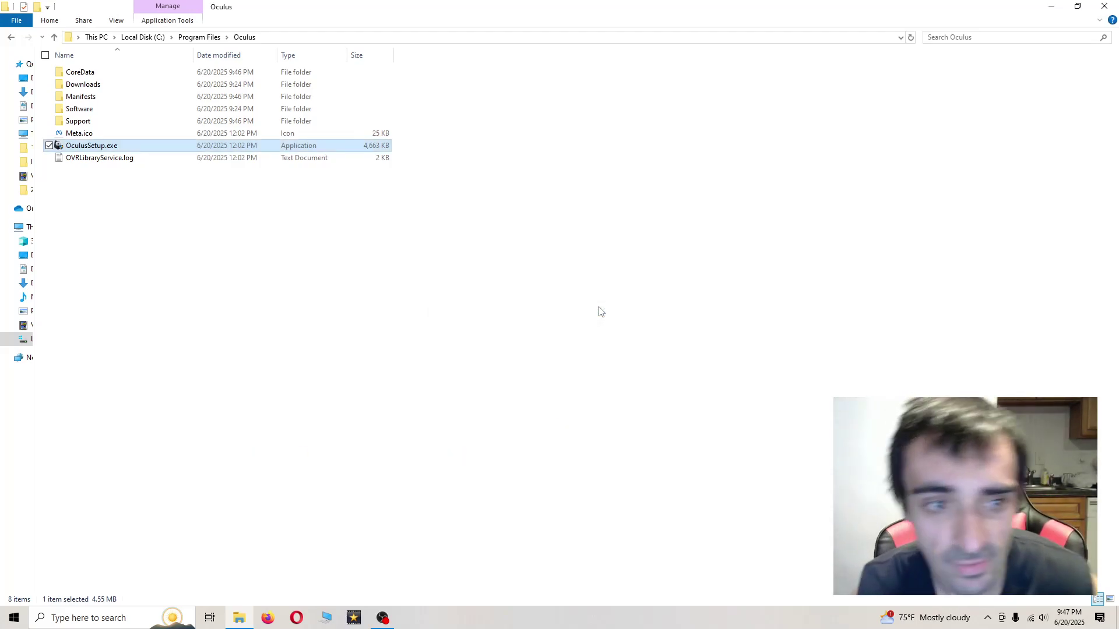
{"action": "left_click", "coordinate": [600, 312]}
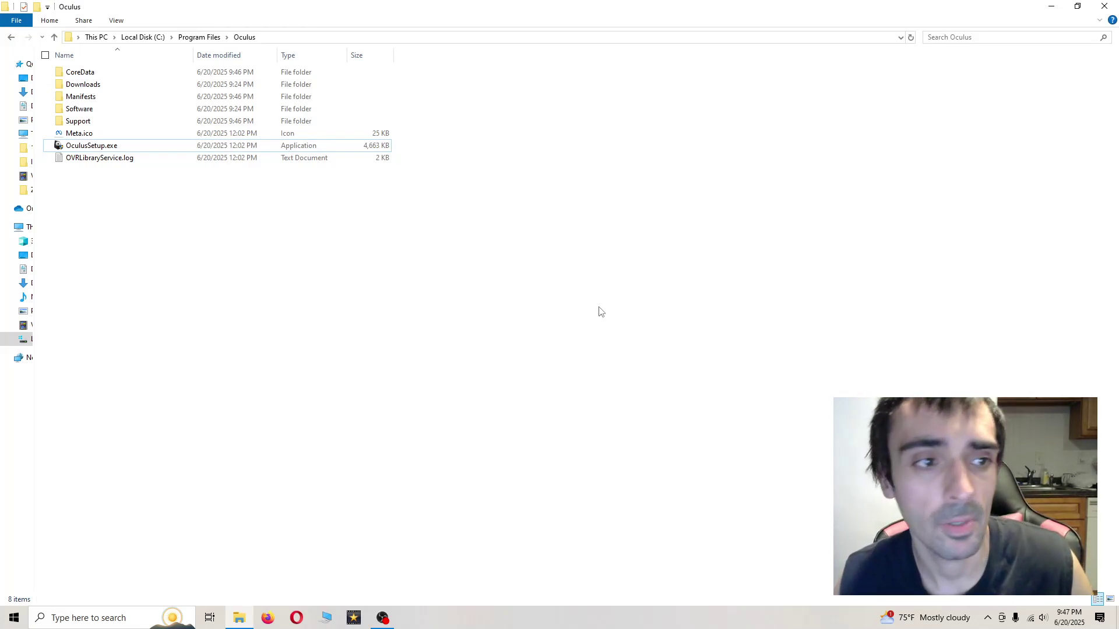
- Show the desktop and run the OculusSetup.exe - Shortcut as administrator
{"action": "key", "text": "super+d"}
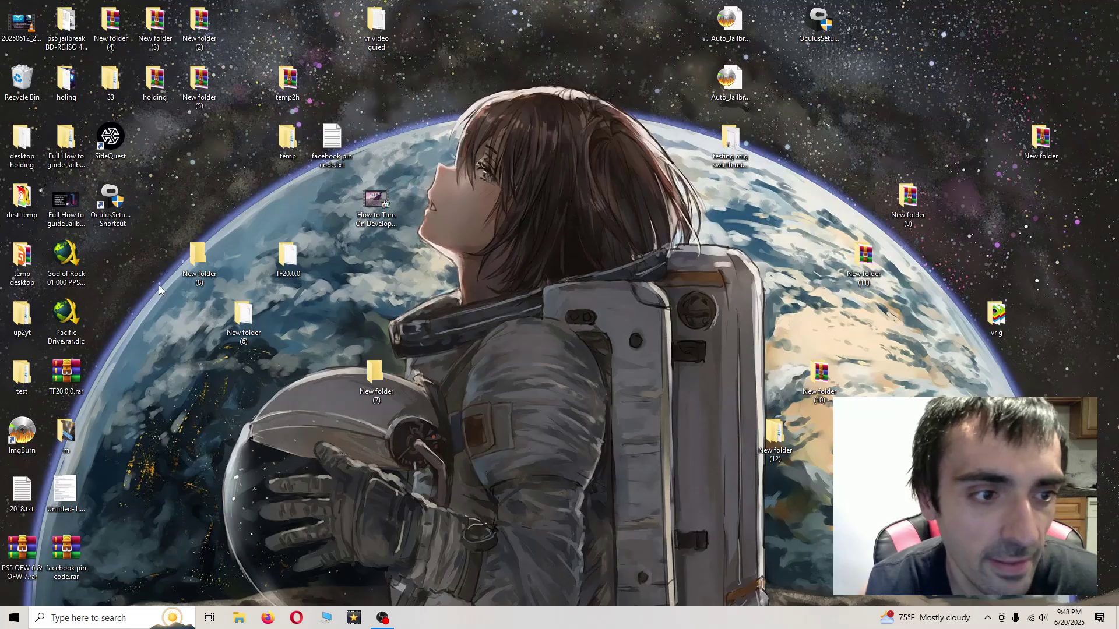
{"action": "left_click", "coordinate": [111, 213]}
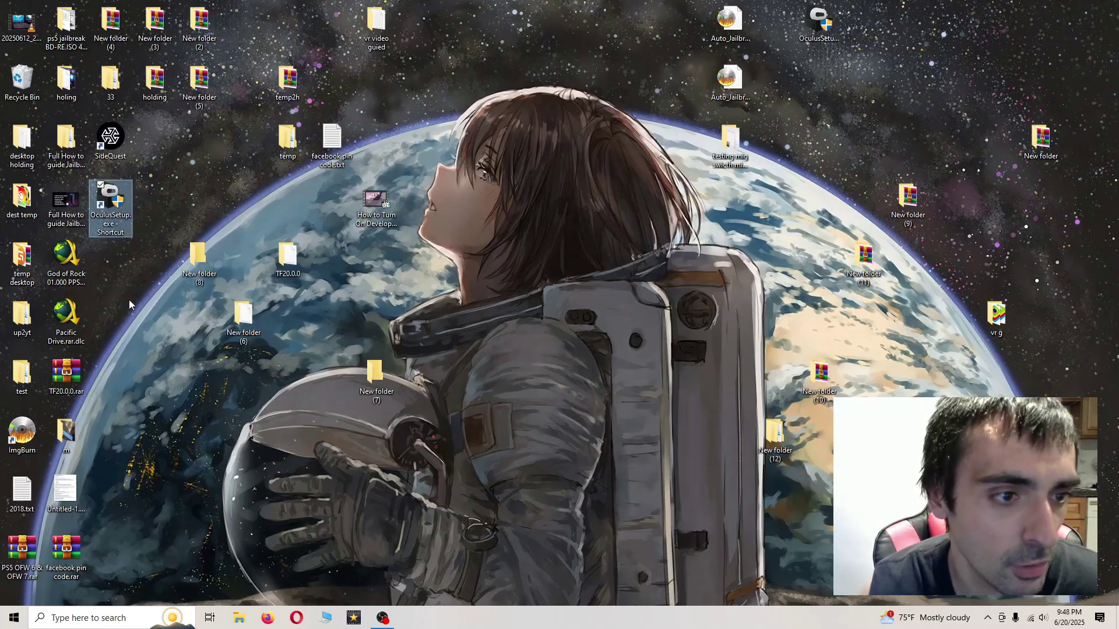
{"action": "right_click", "coordinate": [113, 217]}
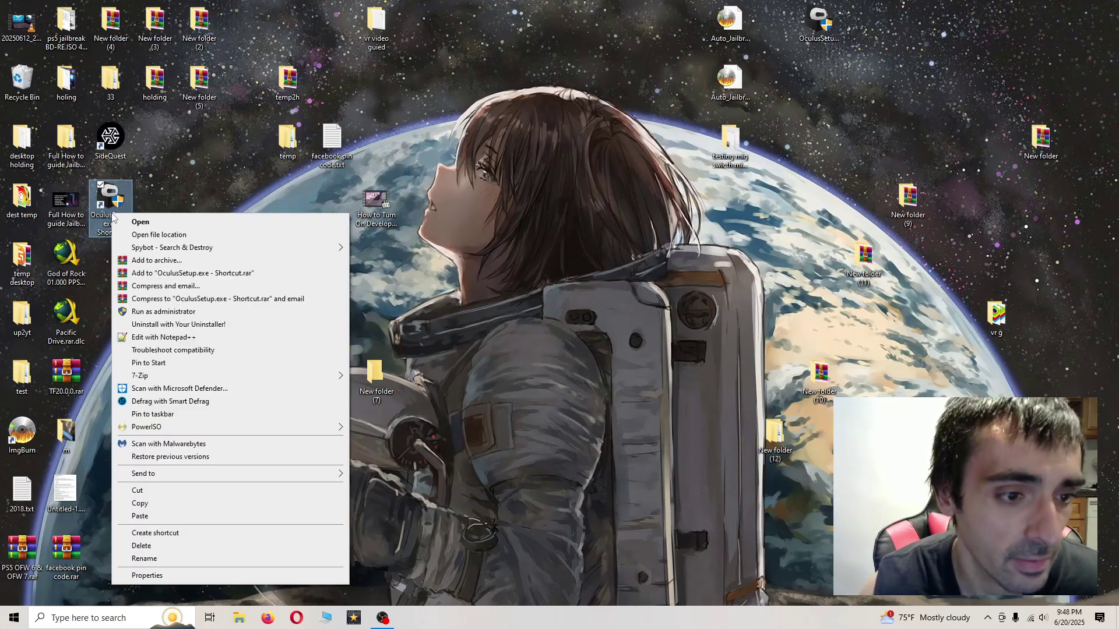
{"action": "left_click", "coordinate": [179, 311]}
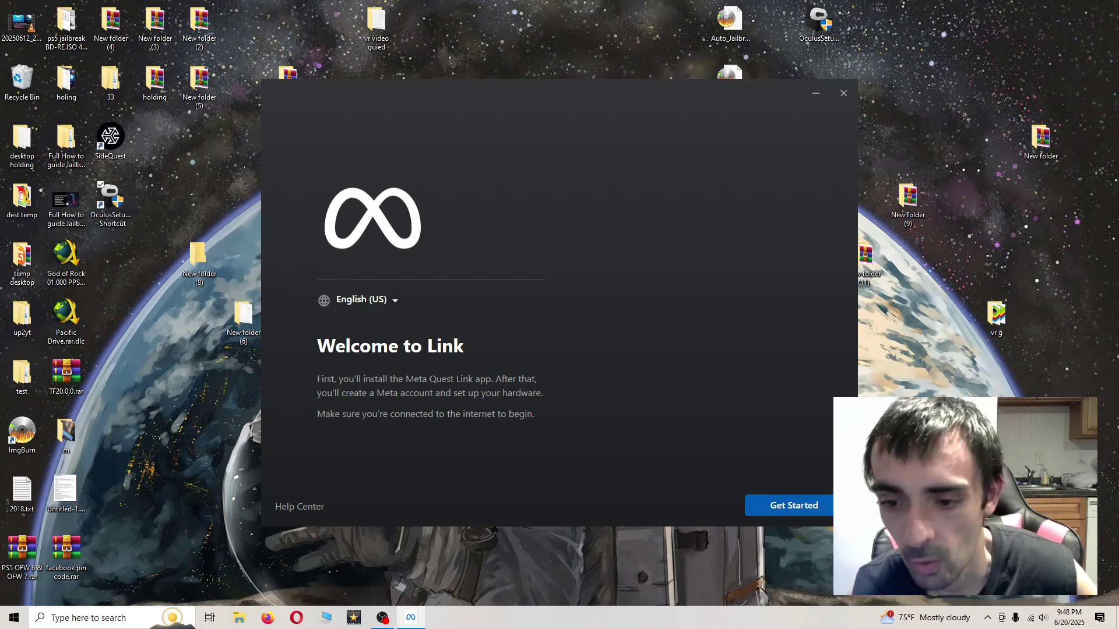
- Get started, agree to the terms, and install Link into C:\Program Files\Oculus\
{"action": "left_click", "coordinate": [794, 505]}
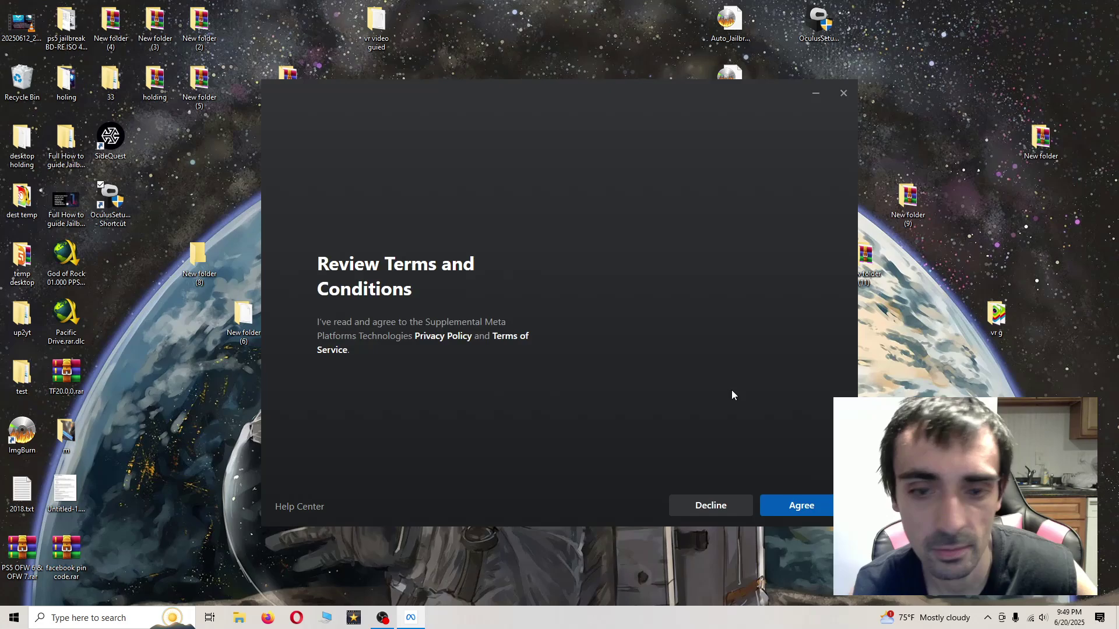
{"action": "left_click", "coordinate": [812, 502]}
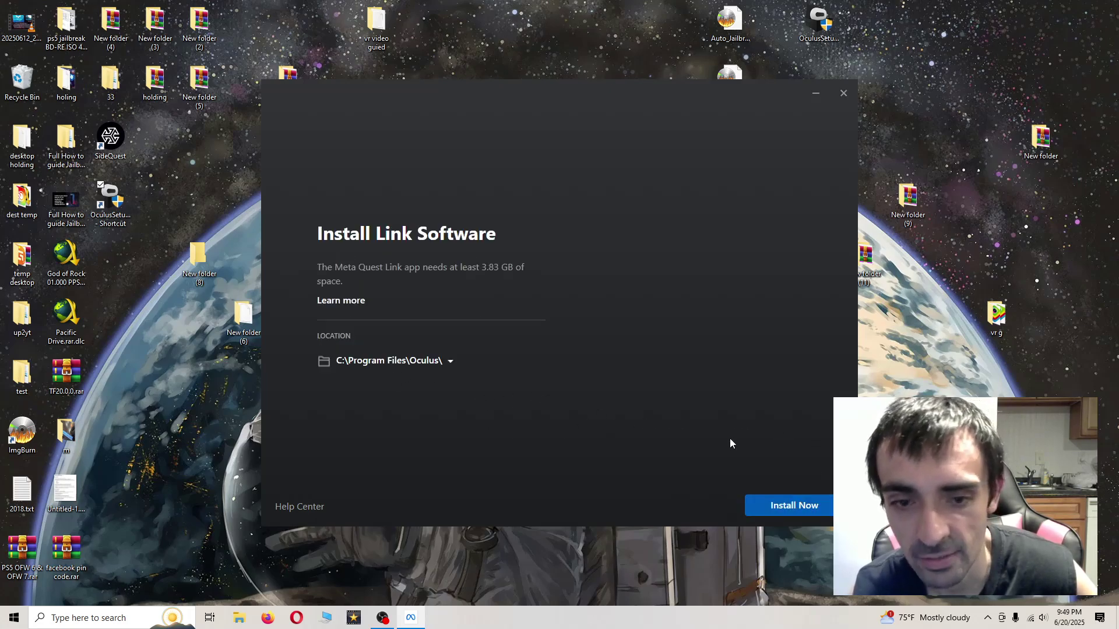
{"action": "left_click", "coordinate": [809, 505]}
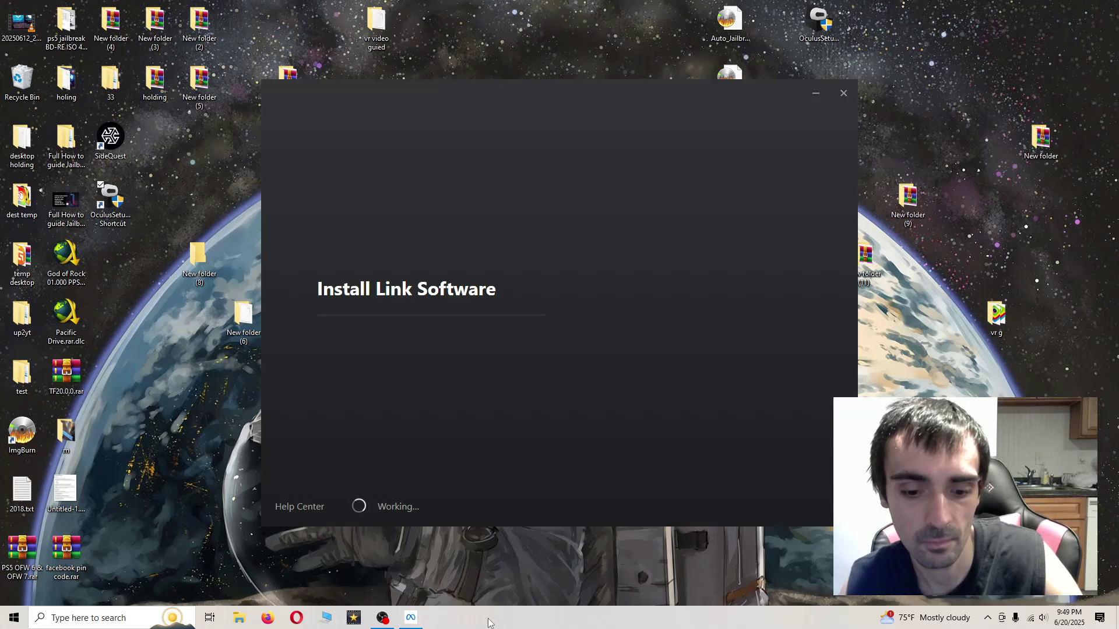
- Bring the installer window back to the front from the taskbar while the installation finishes
{"action": "left_click", "coordinate": [391, 622]}
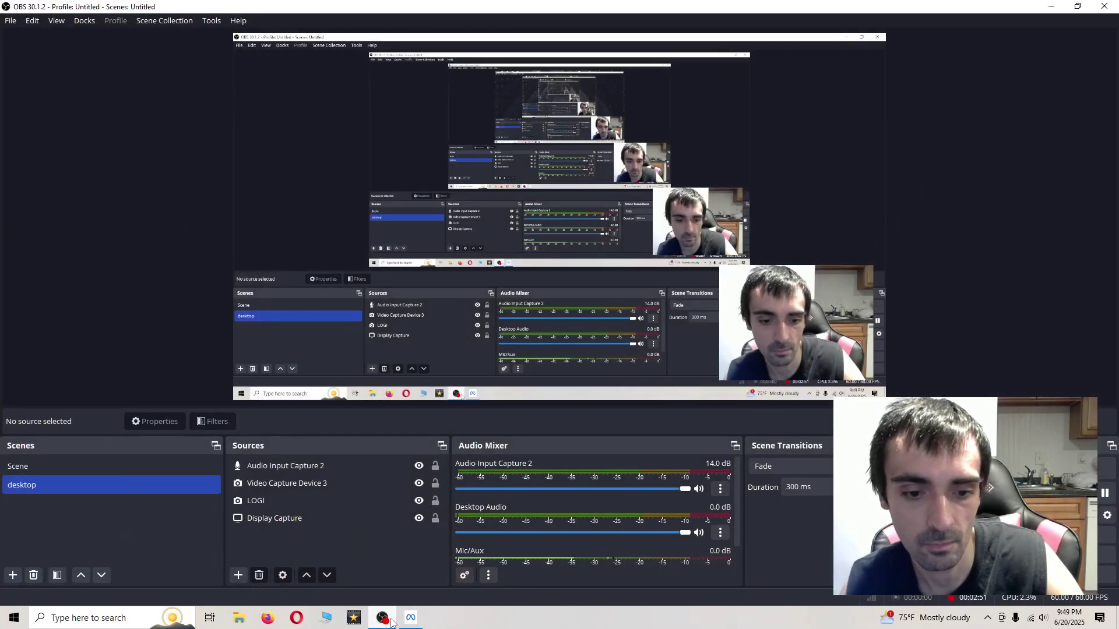
{"action": "left_click", "coordinate": [389, 620]}
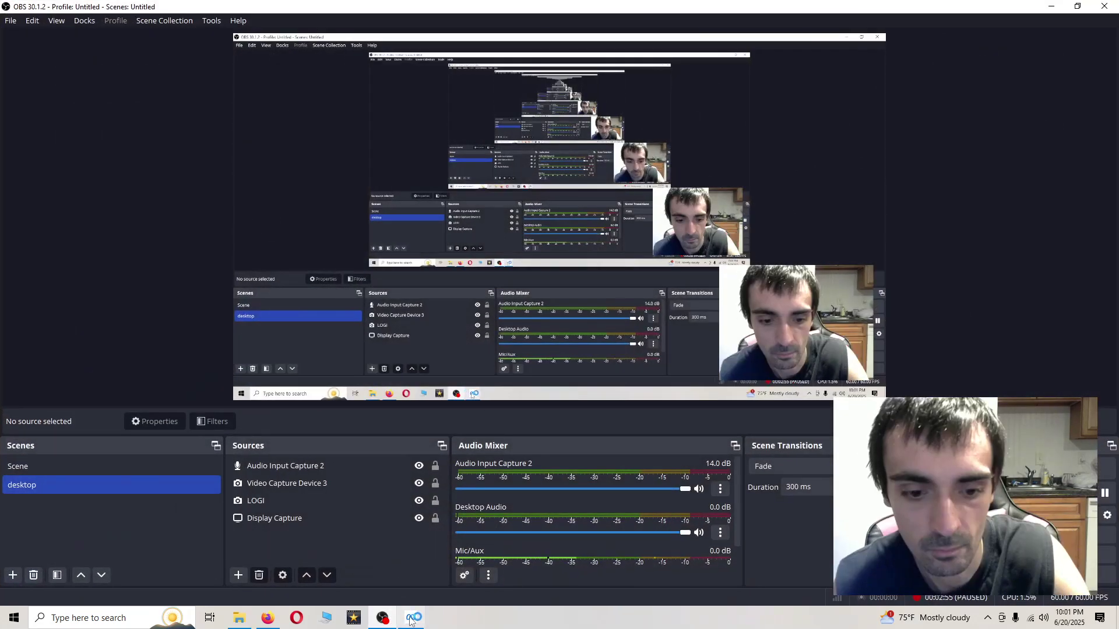
{"action": "left_click", "coordinate": [411, 621]}
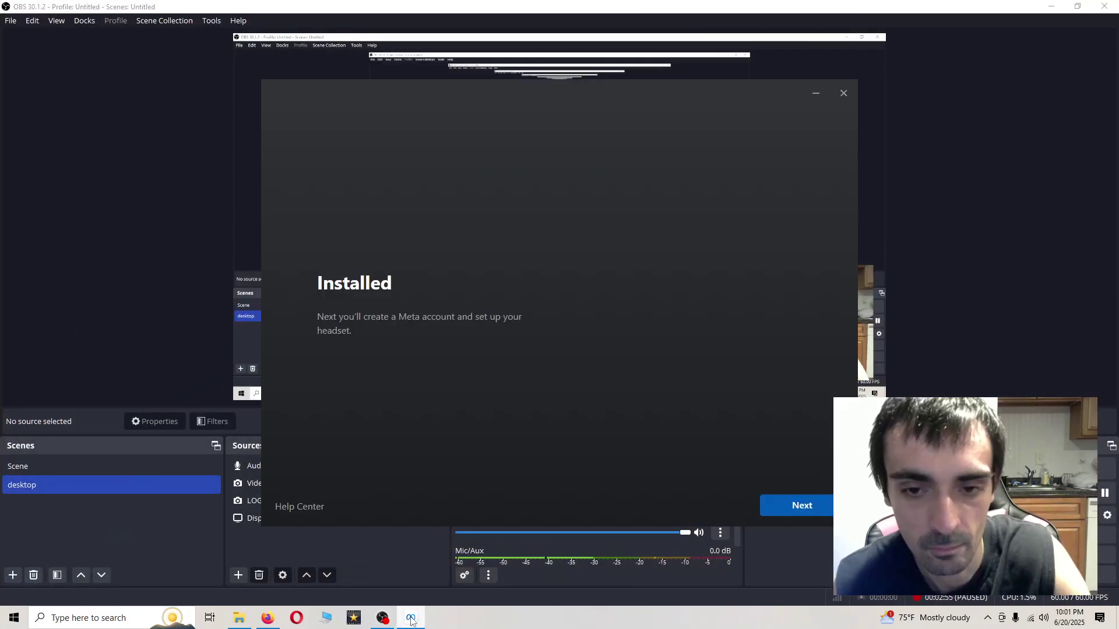
{"action": "left_click", "coordinate": [1049, 8]}
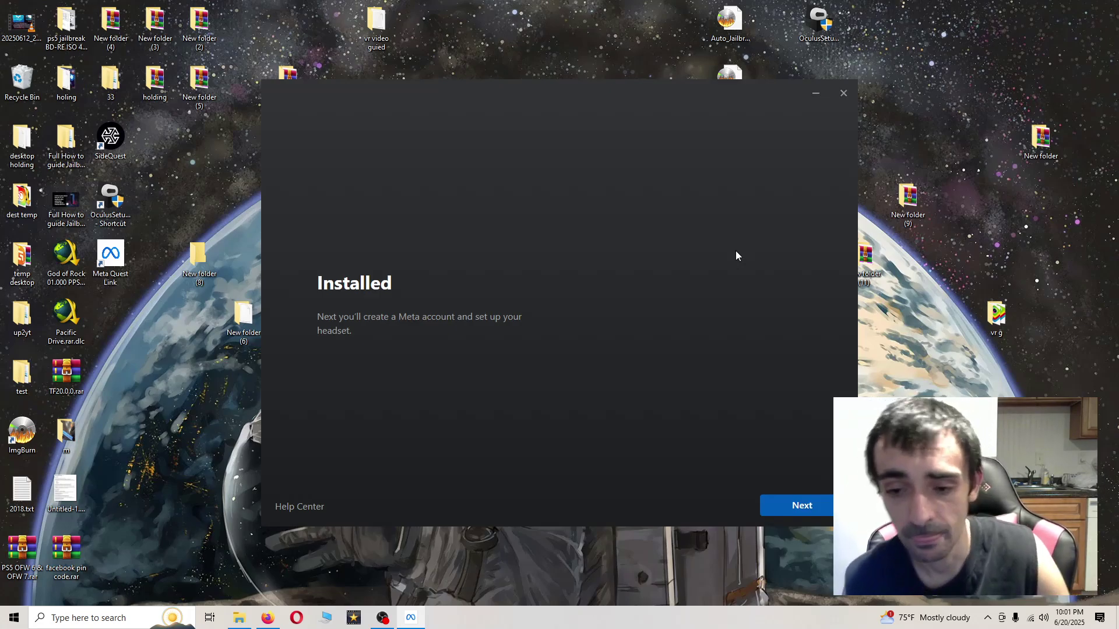
- Confirm Next on the Installed screen so the installer closes
{"action": "left_click", "coordinate": [796, 506]}
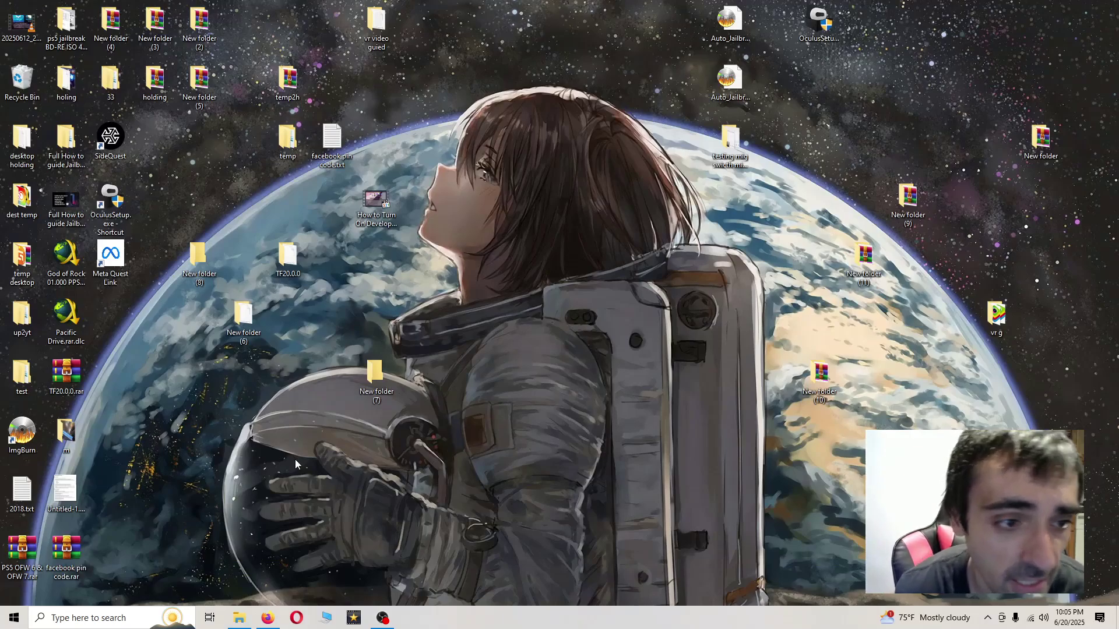
{"action": "double_click", "coordinate": [110, 201]}
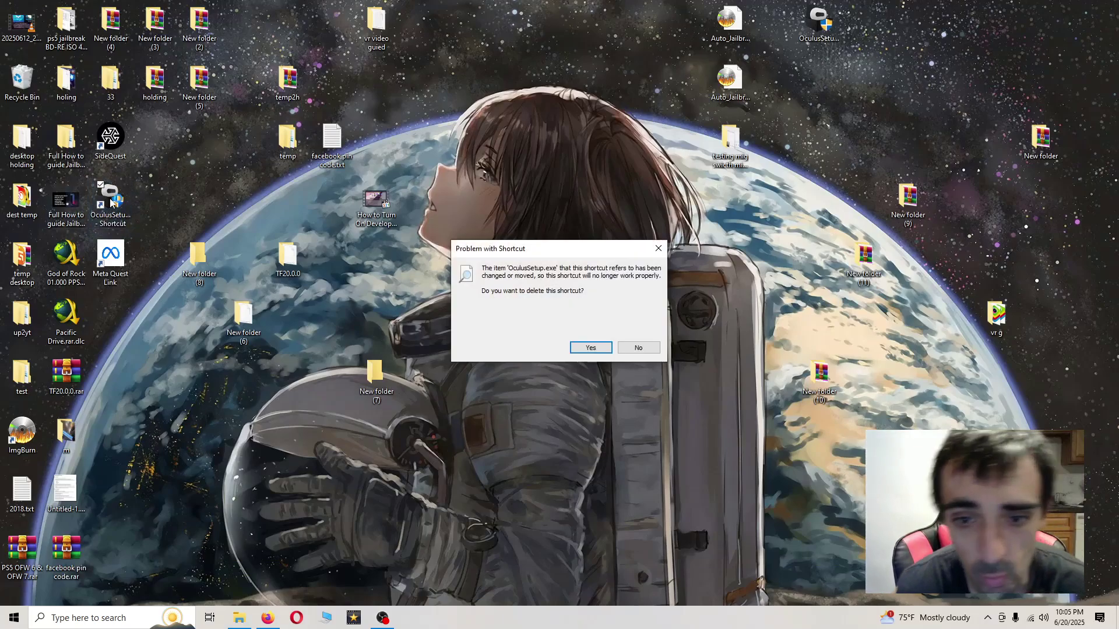
{"action": "left_click", "coordinate": [658, 248]}
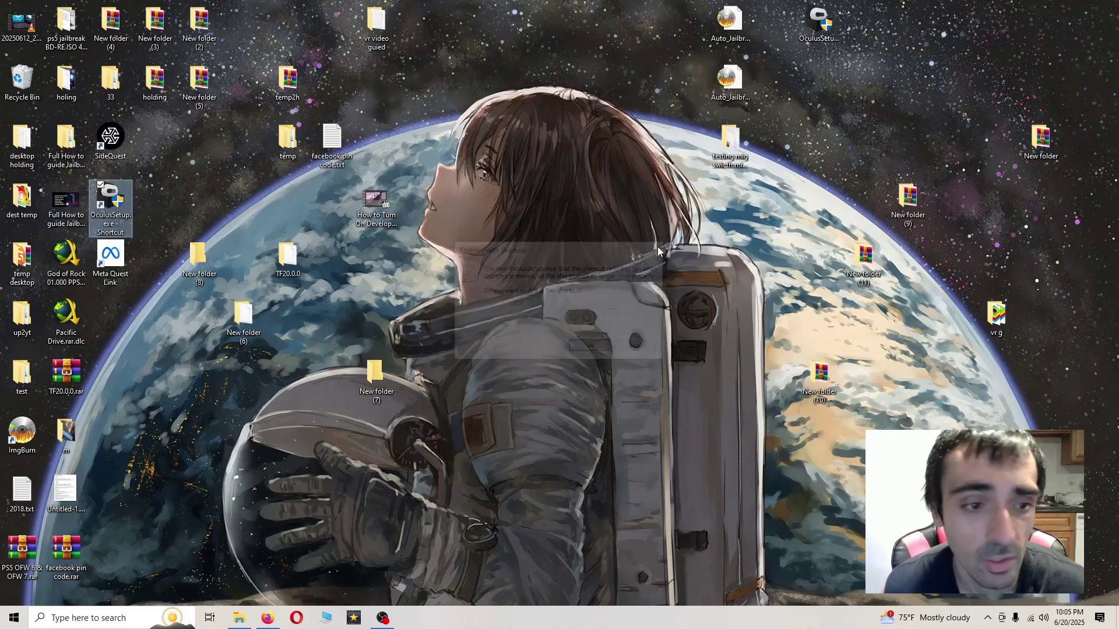
{"action": "left_click", "coordinate": [149, 362]}
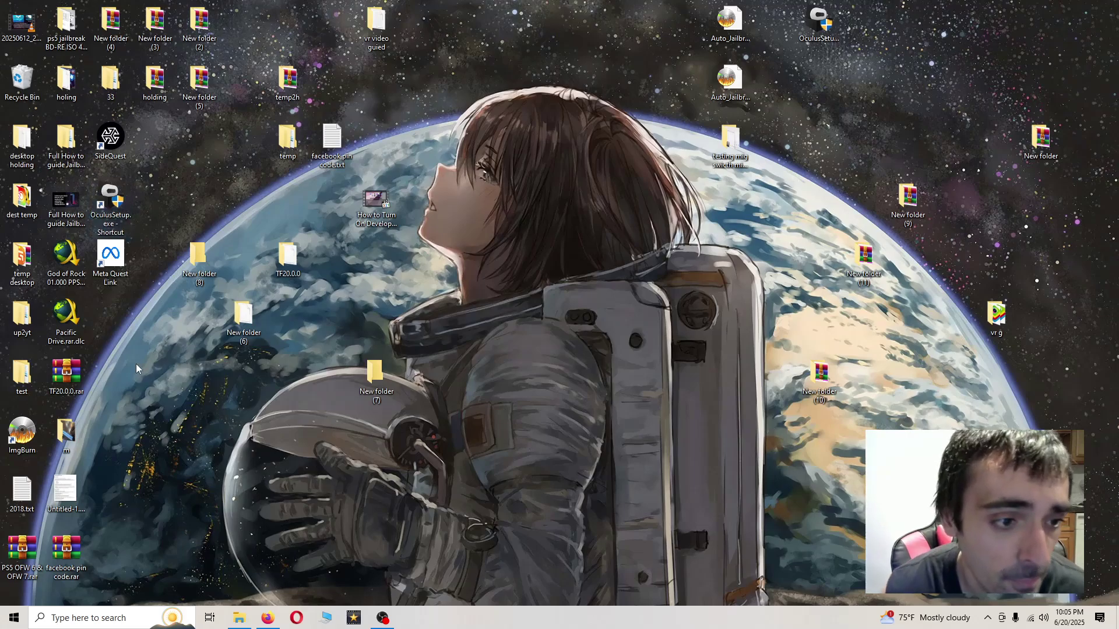
{"action": "double_click", "coordinate": [129, 275]}
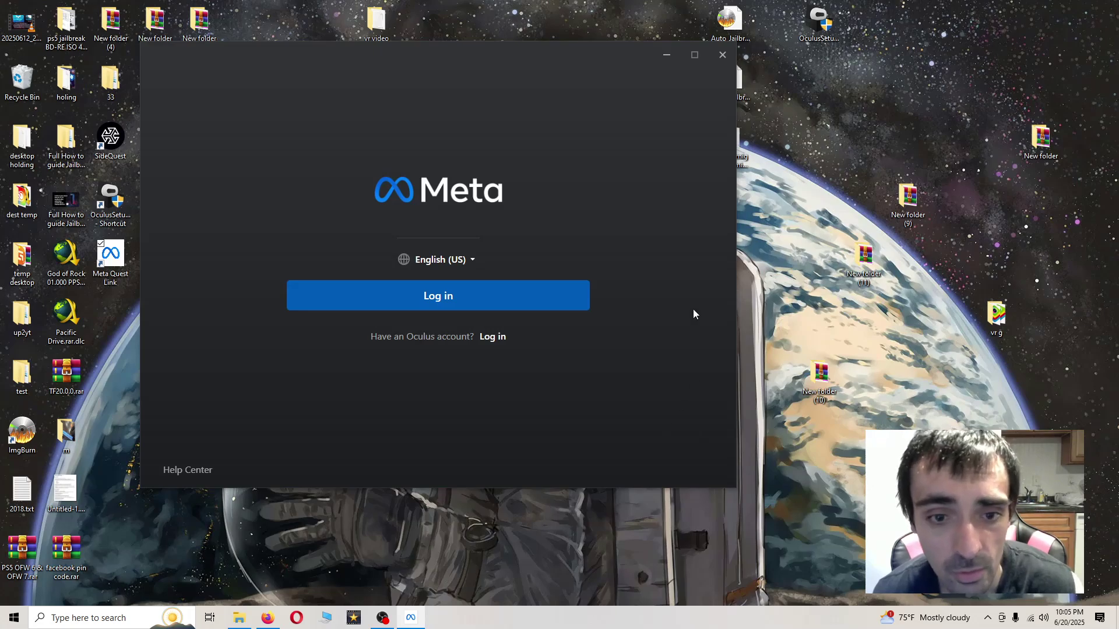
- Start the Meta account login and move the Continue in Your Browser window up and right
{"action": "left_click", "coordinate": [434, 296]}
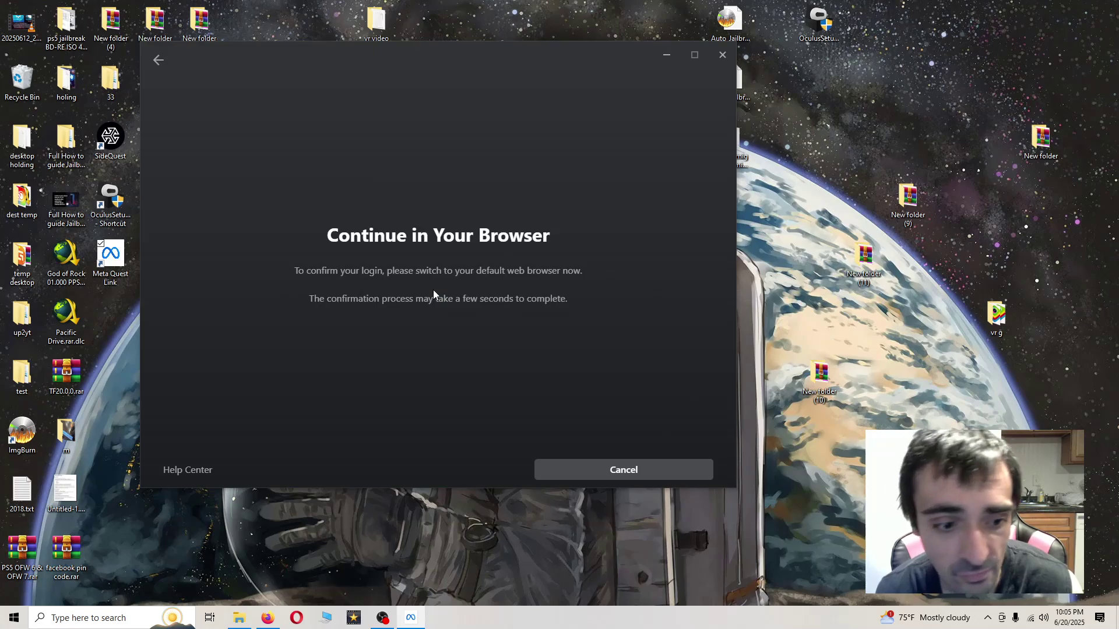
{"action": "left_click_drag", "start_coordinate": [533, 59], "coordinate": [655, 45]}
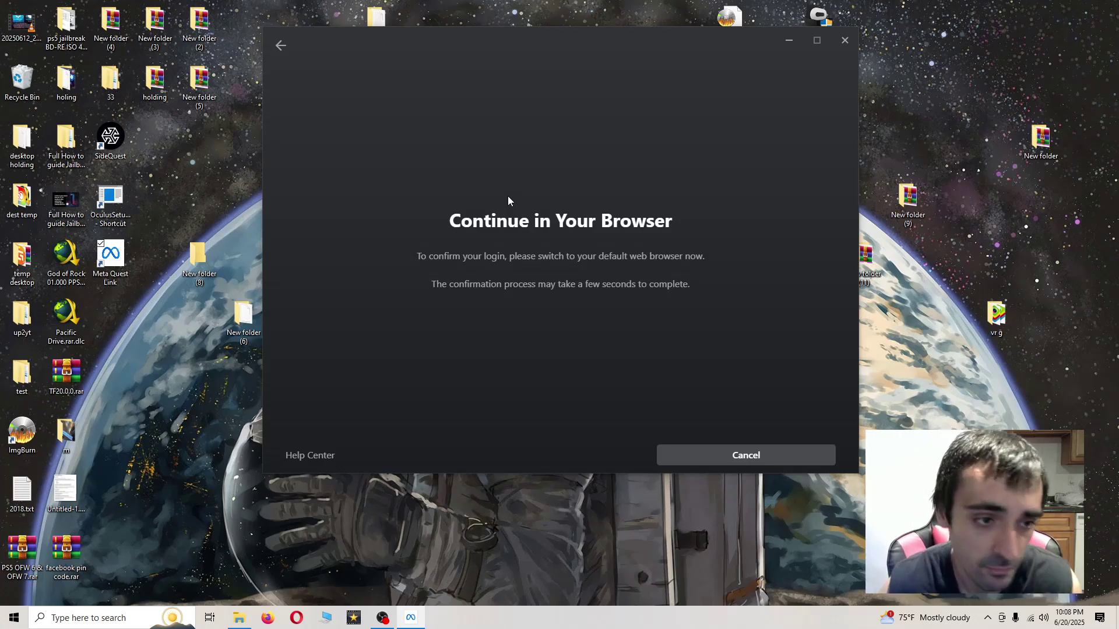
{"action": "right_click", "coordinate": [113, 257]}
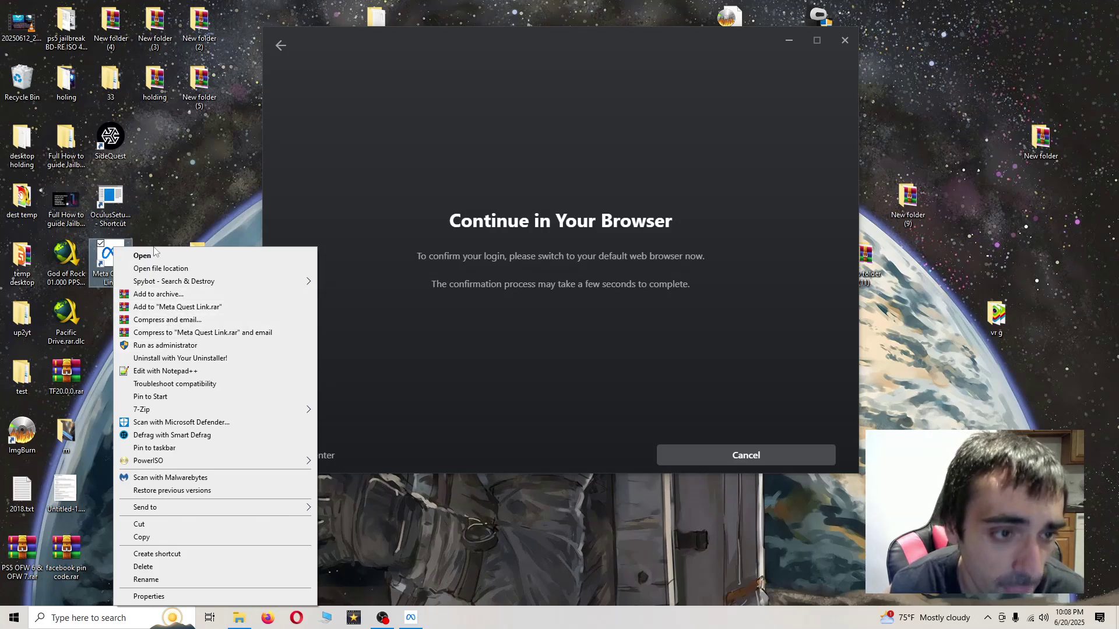
{"action": "left_click", "coordinate": [146, 212]}
{"action": "left_click", "coordinate": [119, 207]}
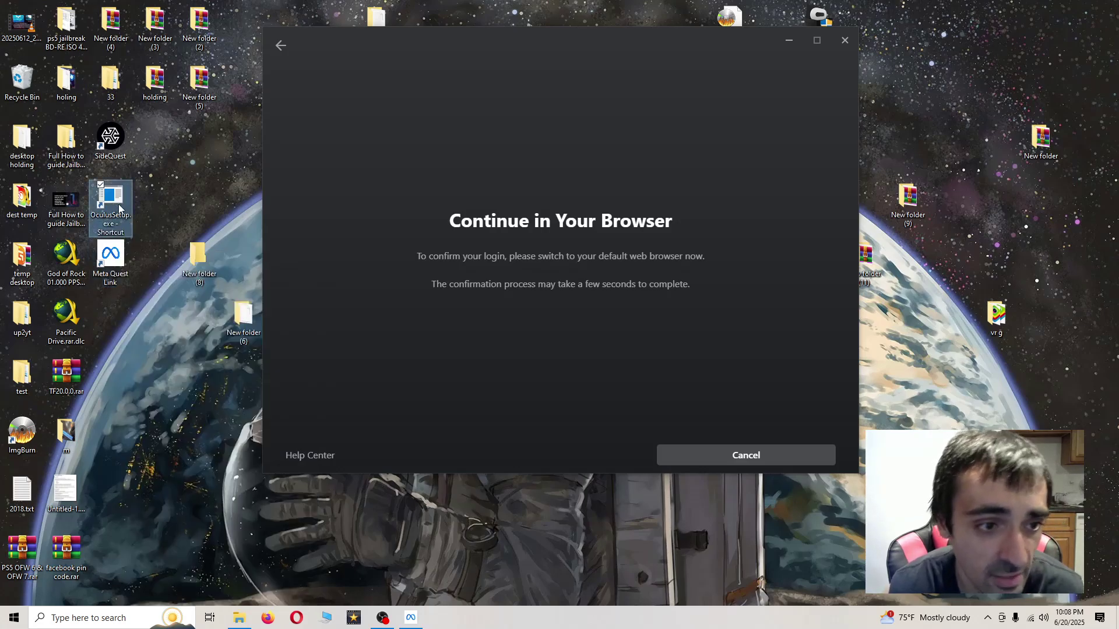
{"action": "right_click", "coordinate": [119, 208]}
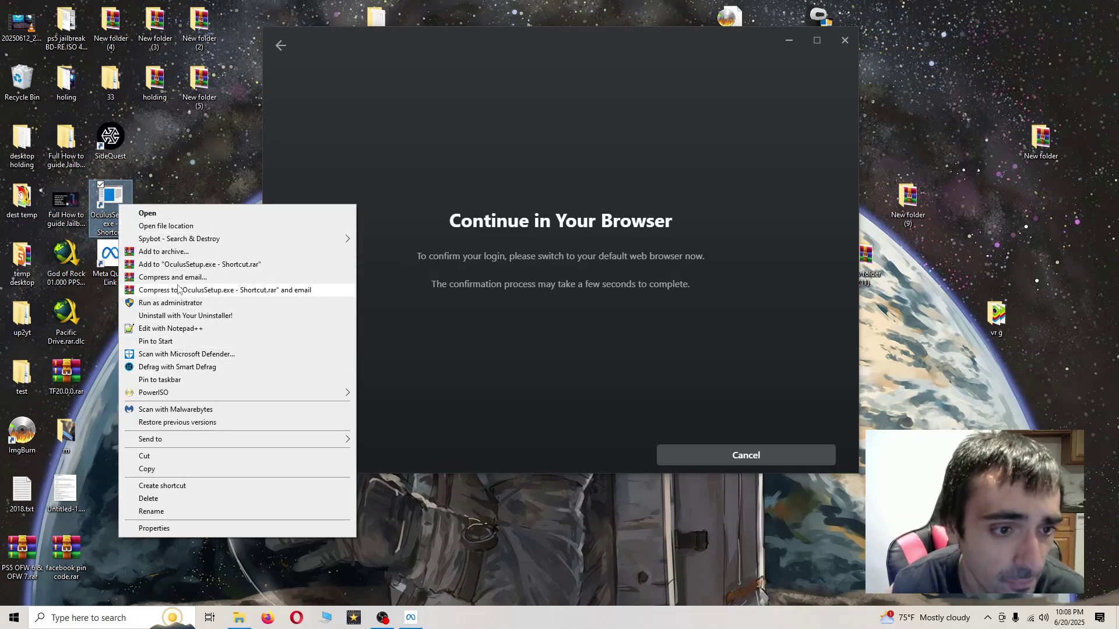
{"action": "left_click", "coordinate": [191, 177]}
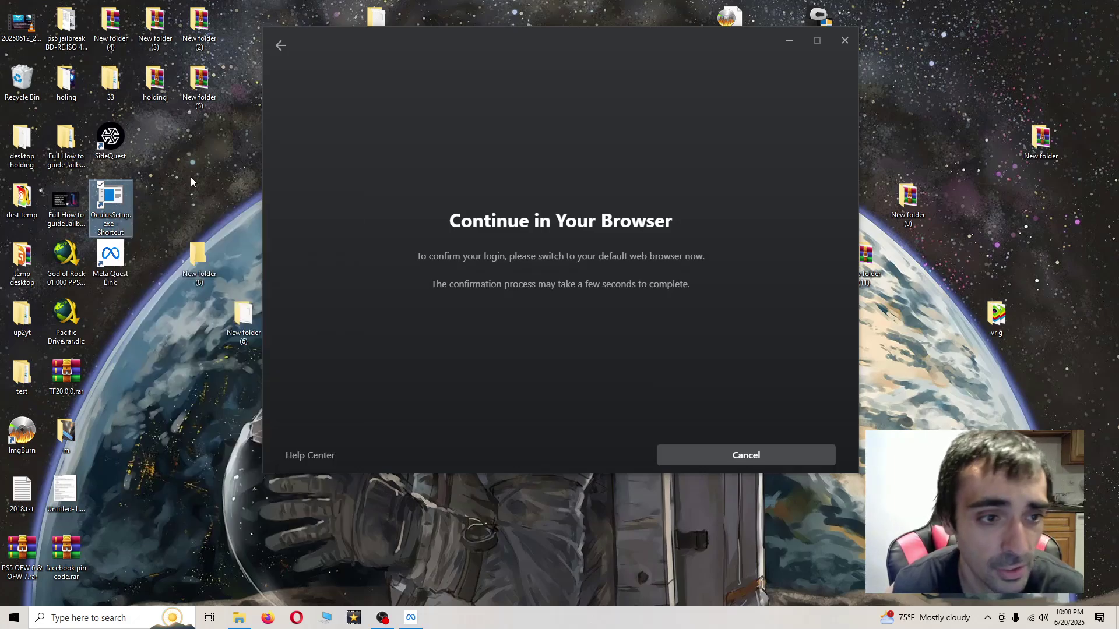